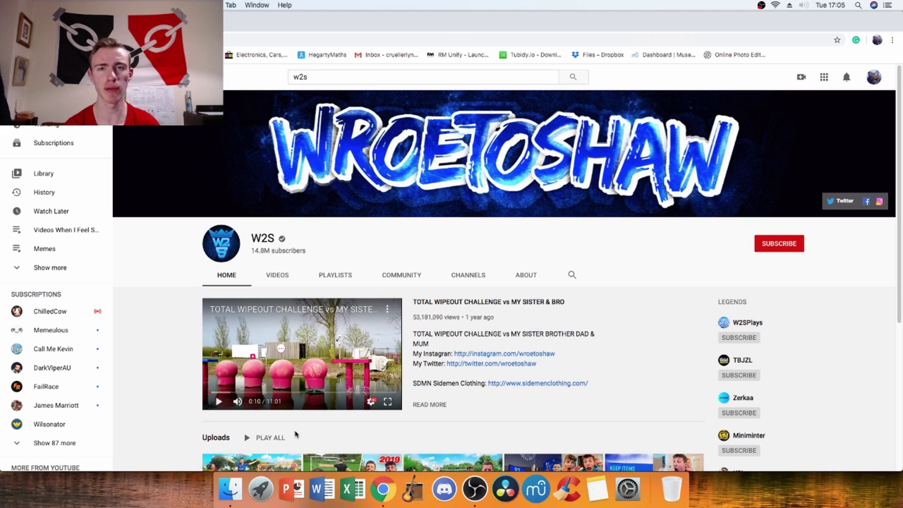
{"action": "scroll", "coordinate": [295, 434], "scroll_direction": "down", "scroll_amount": 3}
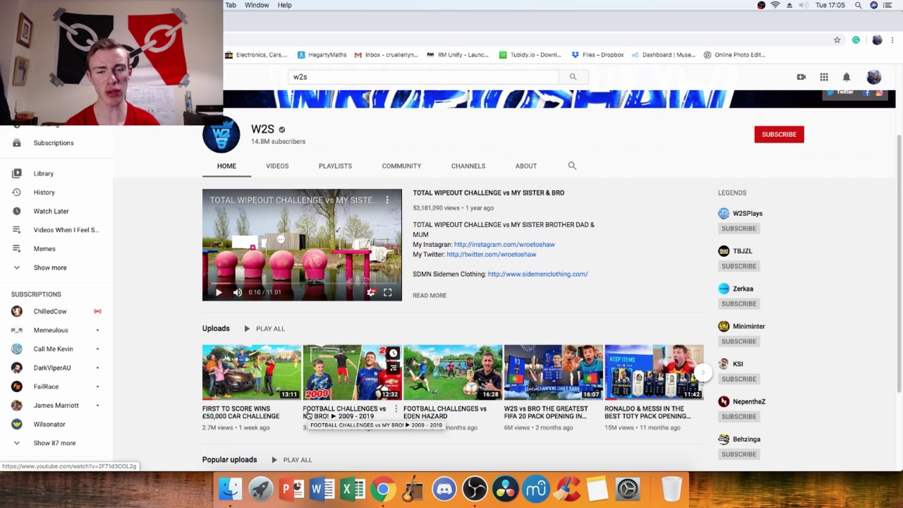
{"action": "scroll", "coordinate": [307, 414], "scroll_direction": "down", "scroll_amount": 2}
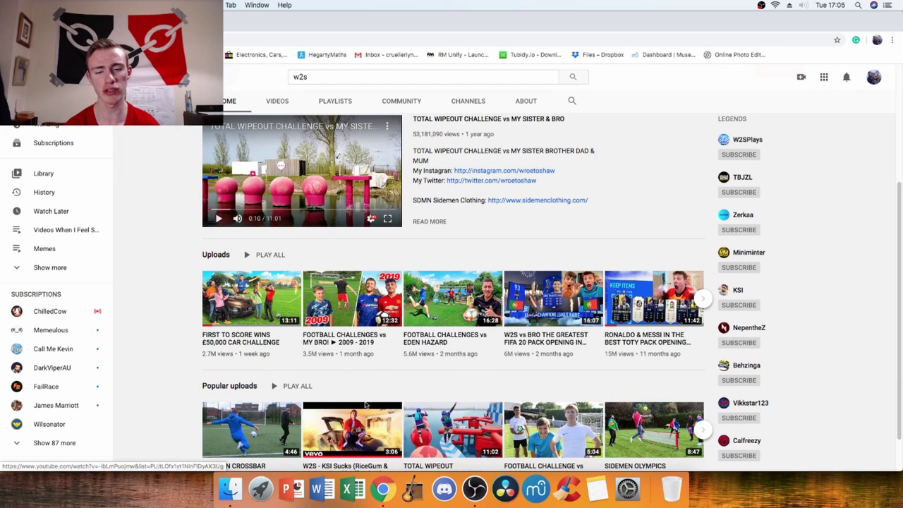
- Start the Football Challenges vs Eden Hazard video from Uploads and skip its advert
{"action": "left_click", "coordinate": [443, 338]}
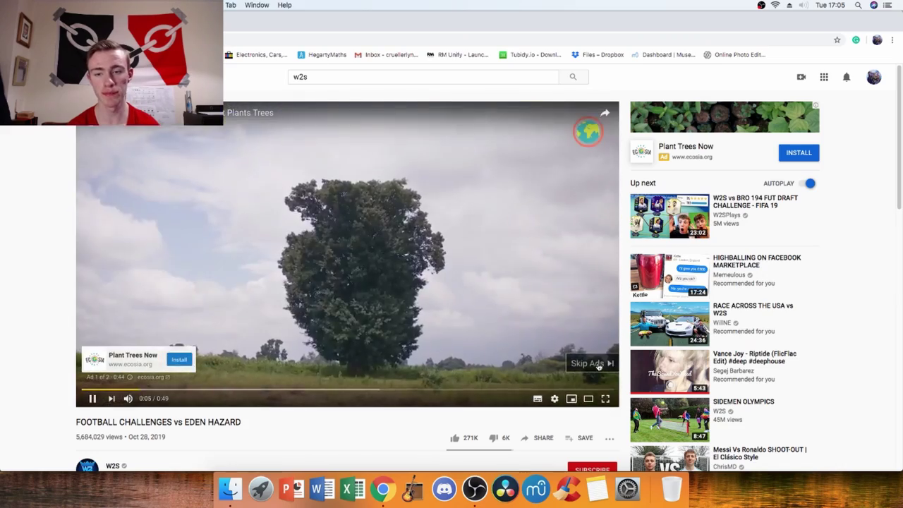
{"action": "left_click", "coordinate": [598, 365]}
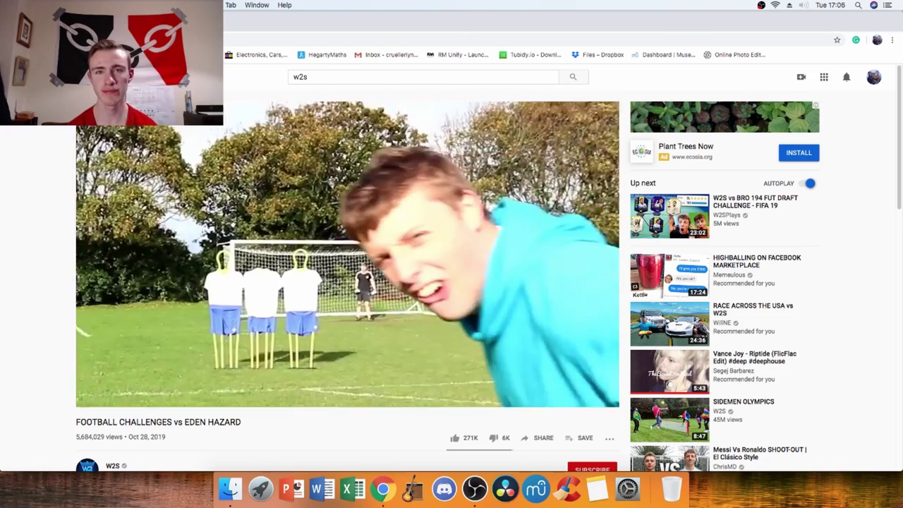
- Pause and resume the Eden Hazard video several times, leaving it paused on the field scene at 0:43
{"action": "left_click", "coordinate": [527, 323]}
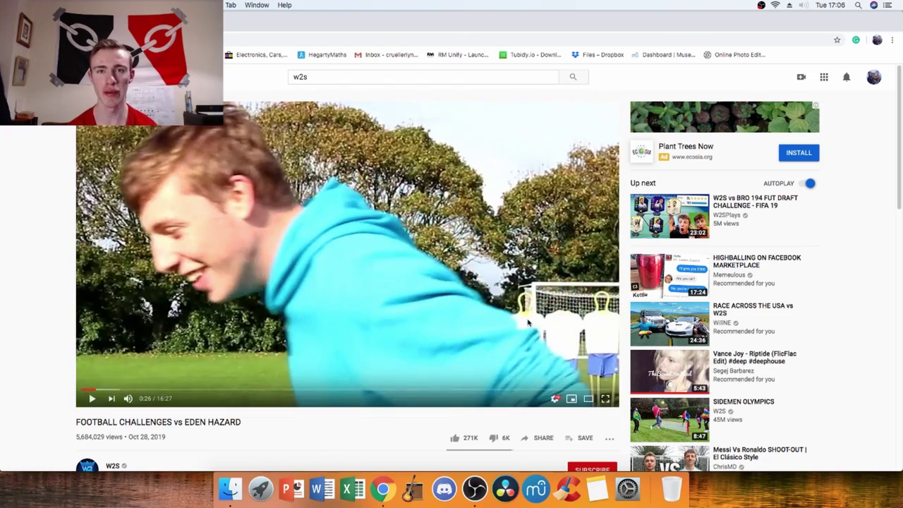
{"action": "left_click", "coordinate": [527, 322]}
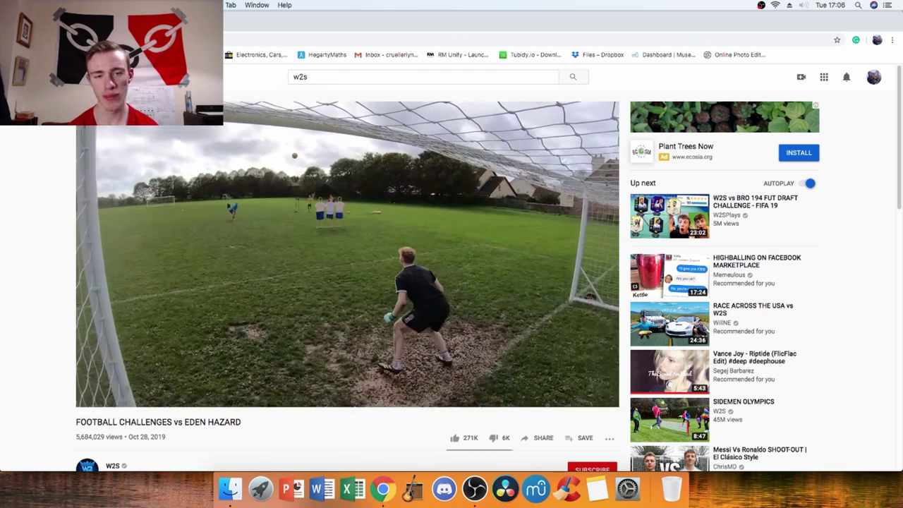
{"action": "left_click", "coordinate": [529, 323]}
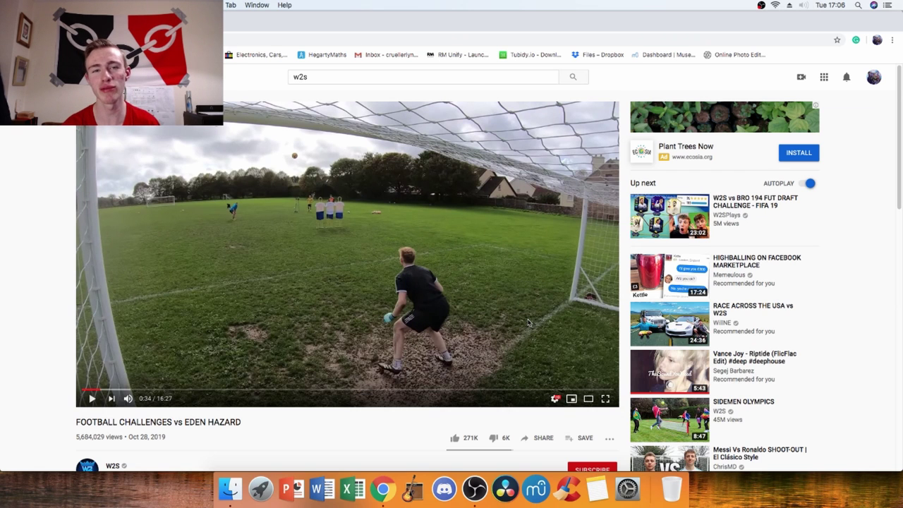
{"action": "left_click", "coordinate": [528, 322]}
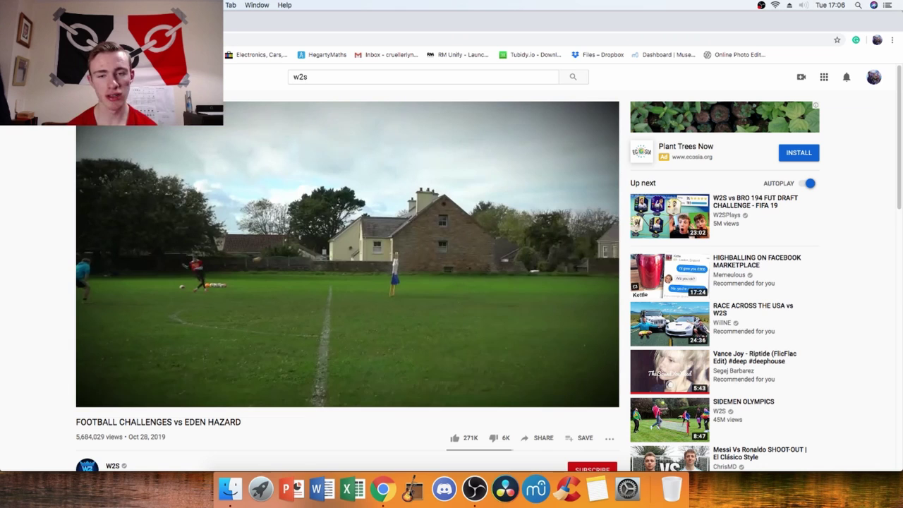
{"action": "left_click", "coordinate": [527, 322]}
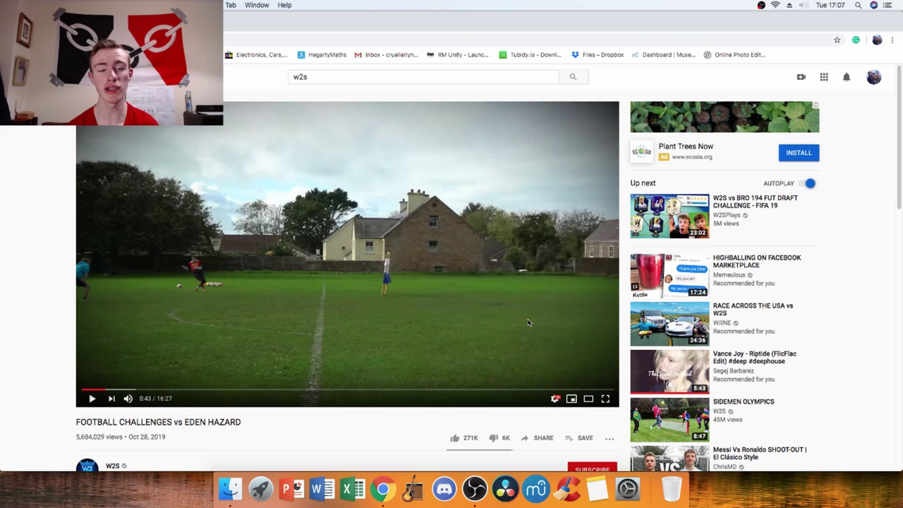
- Play and pause the Eden Hazard video a few more times, then rewind a few seconds to 1:00
{"action": "left_click", "coordinate": [527, 323]}
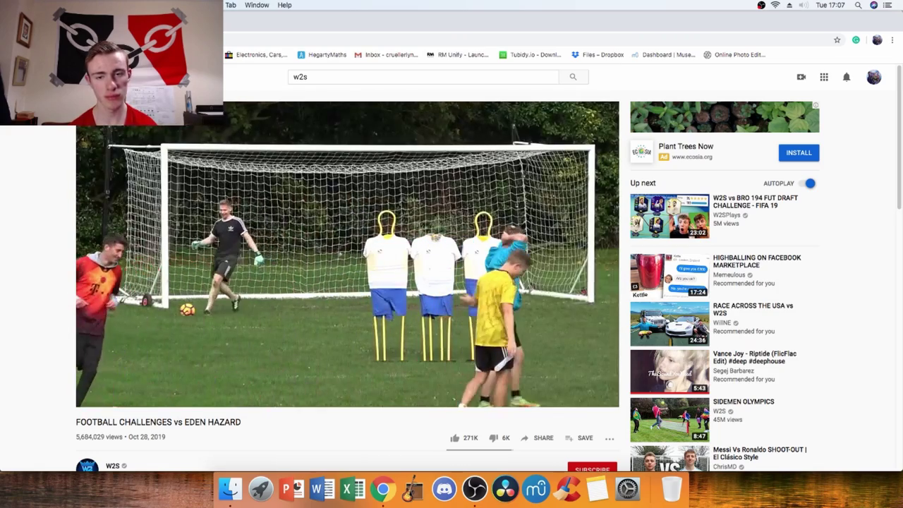
{"action": "key", "text": "space"}
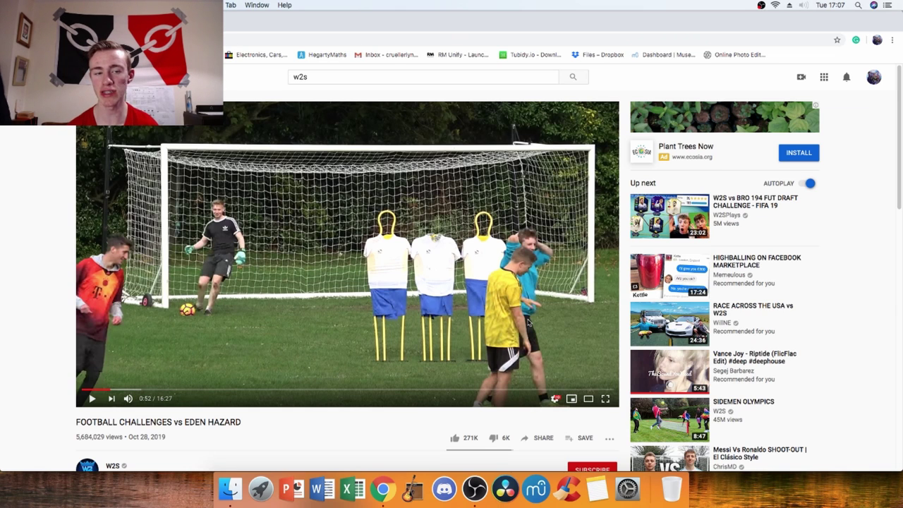
{"action": "left_click", "coordinate": [527, 322]}
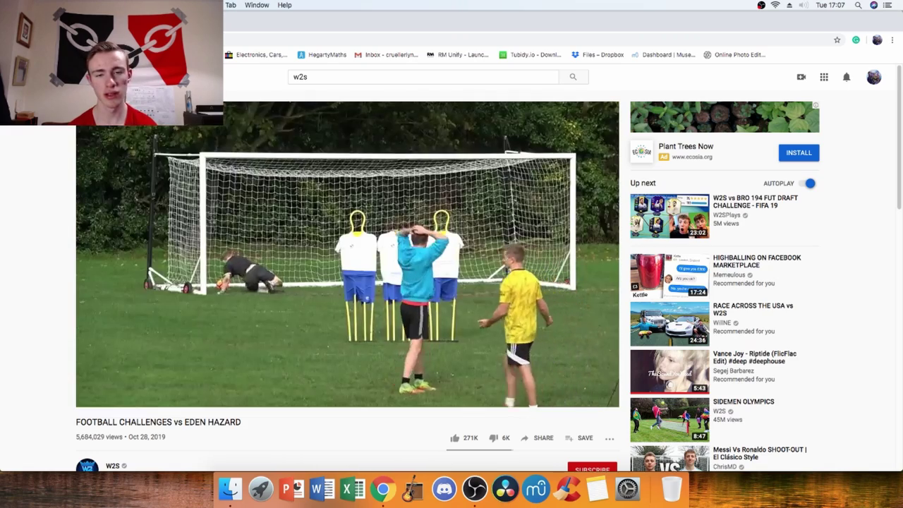
{"action": "left_click", "coordinate": [527, 322]}
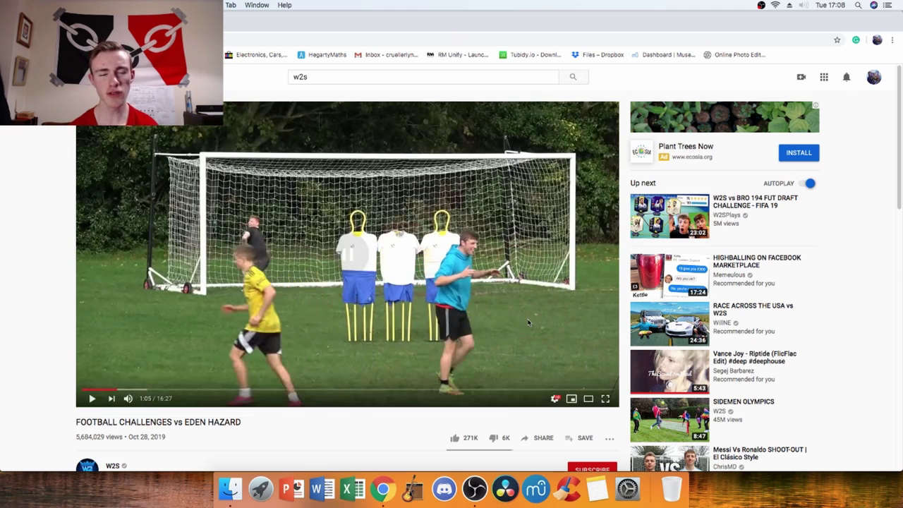
{"action": "key", "text": "Left"}
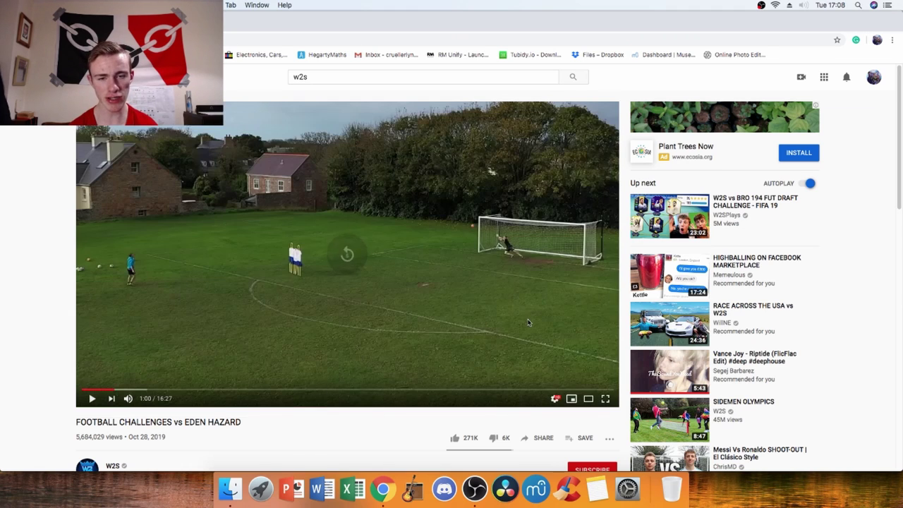
{"action": "left_click", "coordinate": [527, 322]}
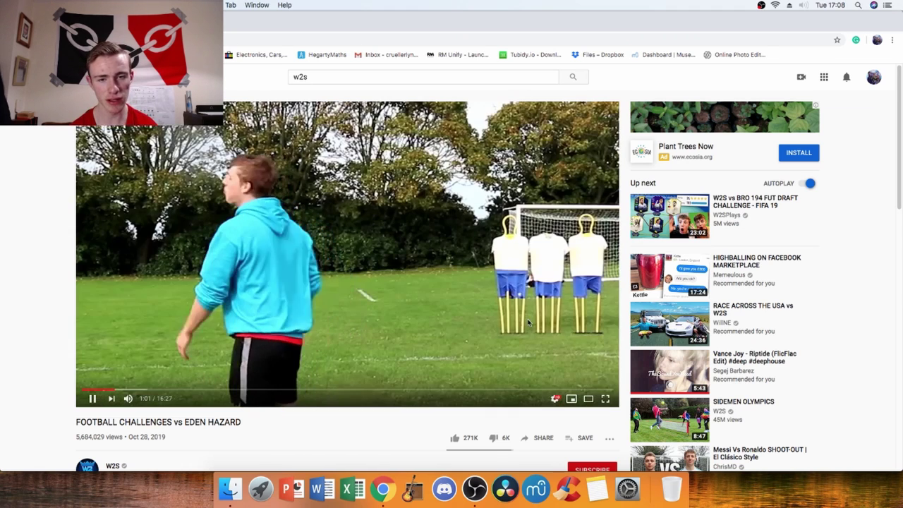
{"action": "left_click", "coordinate": [527, 322]}
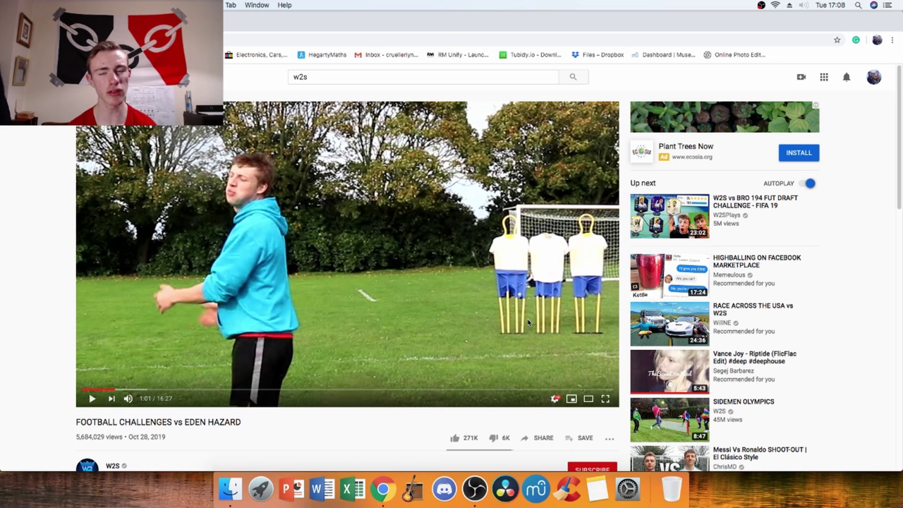
{"action": "left_click", "coordinate": [528, 322]}
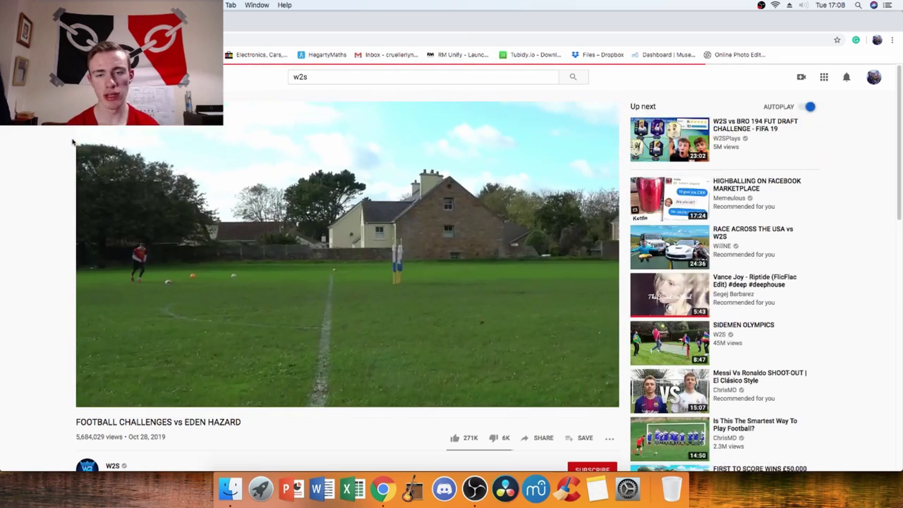
- Return to the W2S channel page and start the Total Wipeout Challenge vs My Sister & Bro video
{"action": "key", "text": "super+bracketleft"}
{"action": "scroll", "coordinate": [348, 175], "scroll_direction": "down", "scroll_amount": 3}
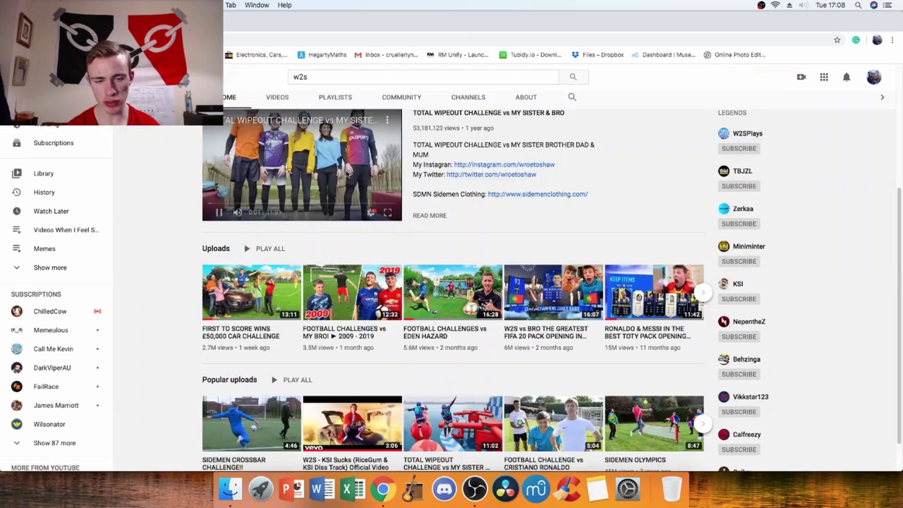
{"action": "scroll", "coordinate": [494, 300], "scroll_direction": "down", "scroll_amount": 1}
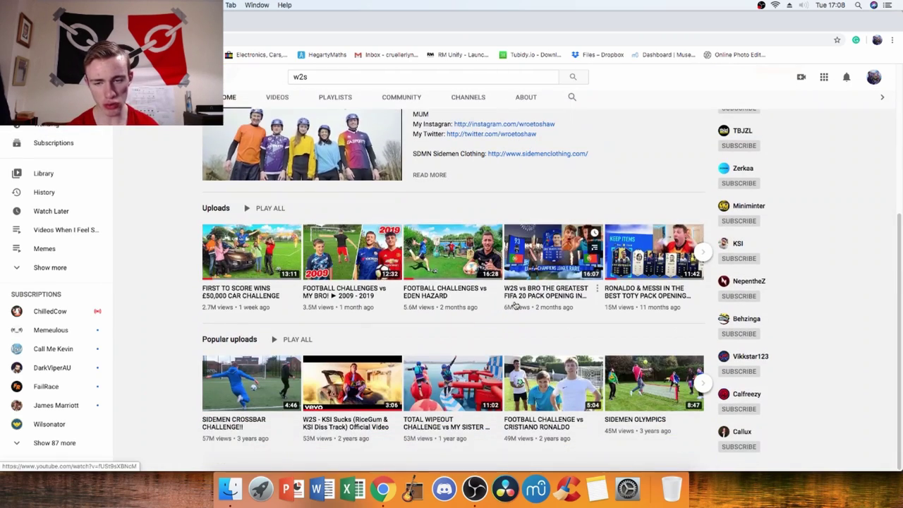
{"action": "left_click", "coordinate": [463, 428]}
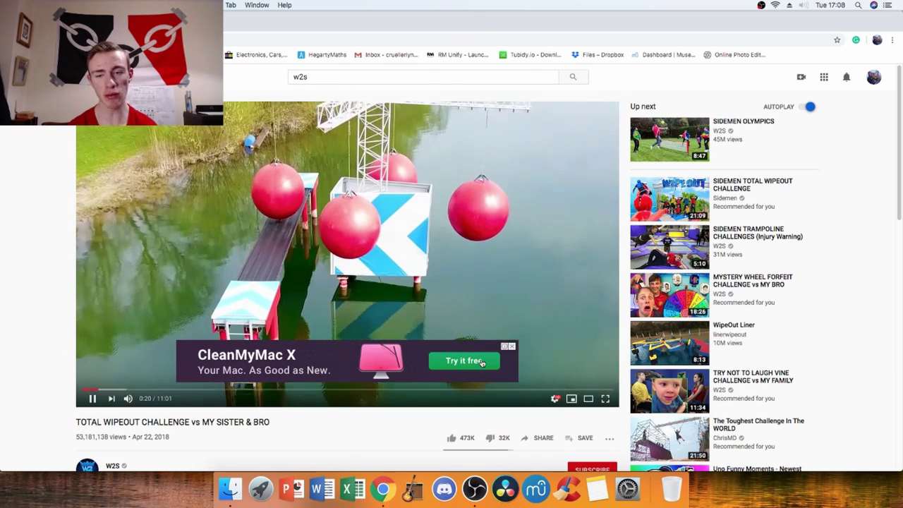
- Dismiss the advert, then pause and resume the wipeout video repeatedly until about a minute in
{"action": "left_click", "coordinate": [514, 346]}
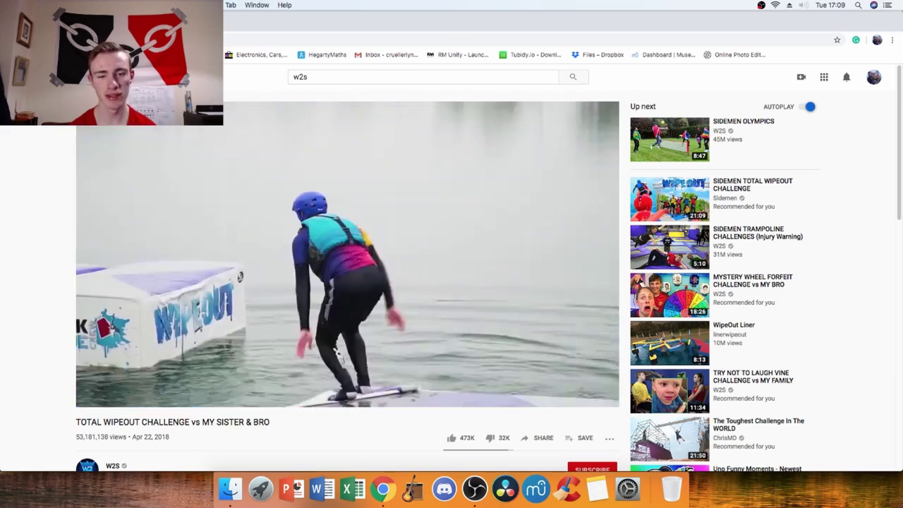
{"action": "left_click", "coordinate": [483, 342]}
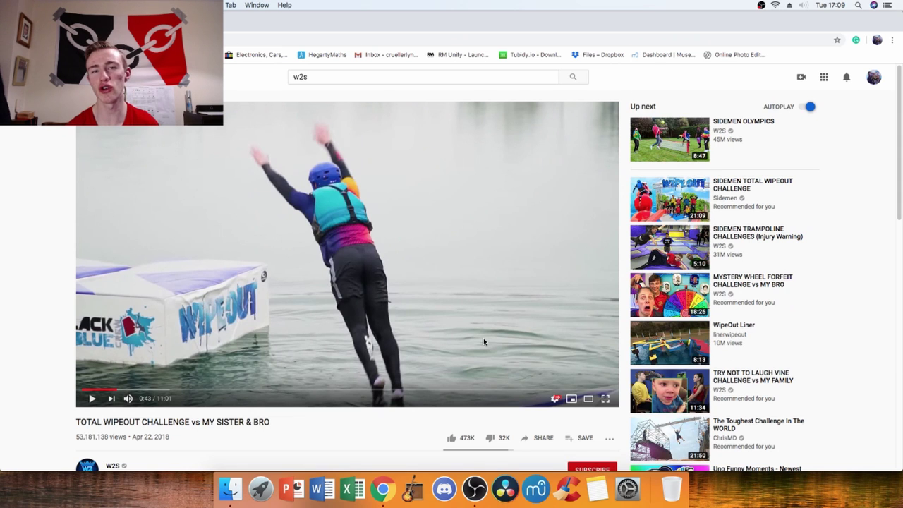
{"action": "left_click", "coordinate": [483, 341]}
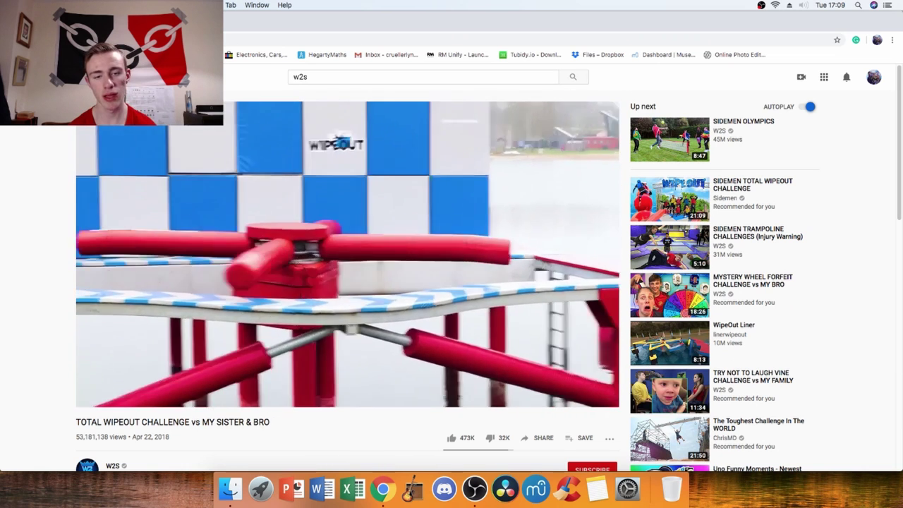
{"action": "left_click", "coordinate": [483, 341]}
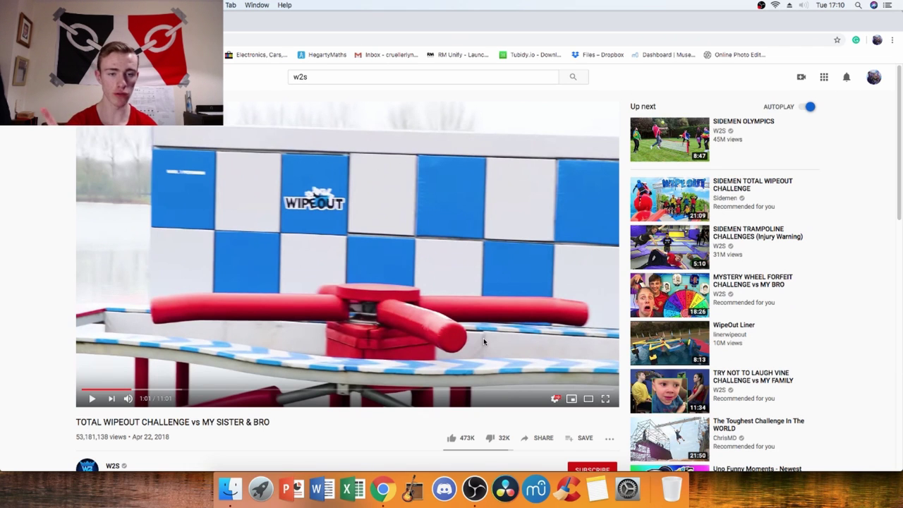
{"action": "left_click", "coordinate": [483, 341]}
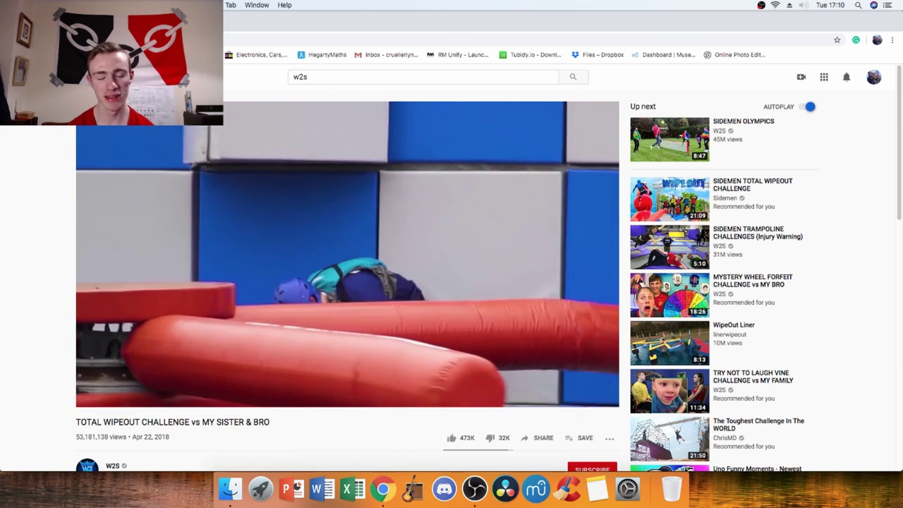
{"action": "left_click", "coordinate": [483, 338]}
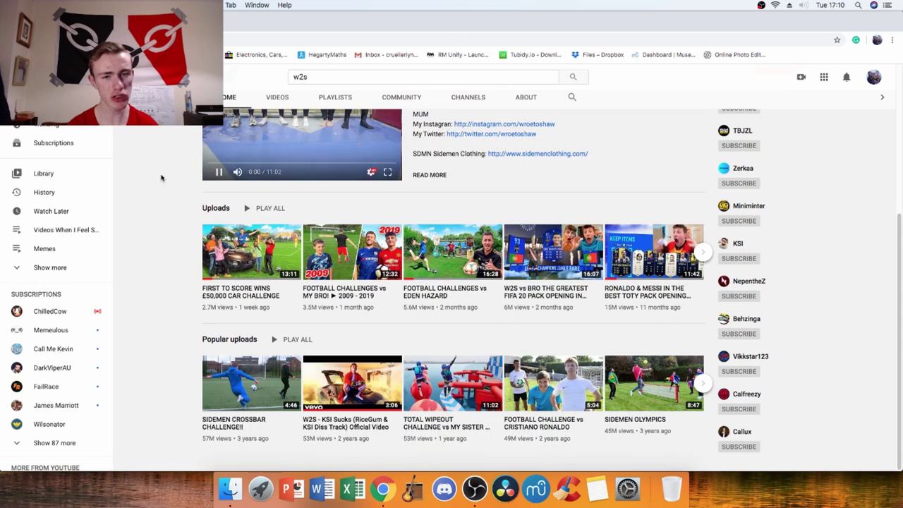
- Pause the W2S channel trailer and show the channel's Playlists grid
{"action": "left_click", "coordinate": [220, 174]}
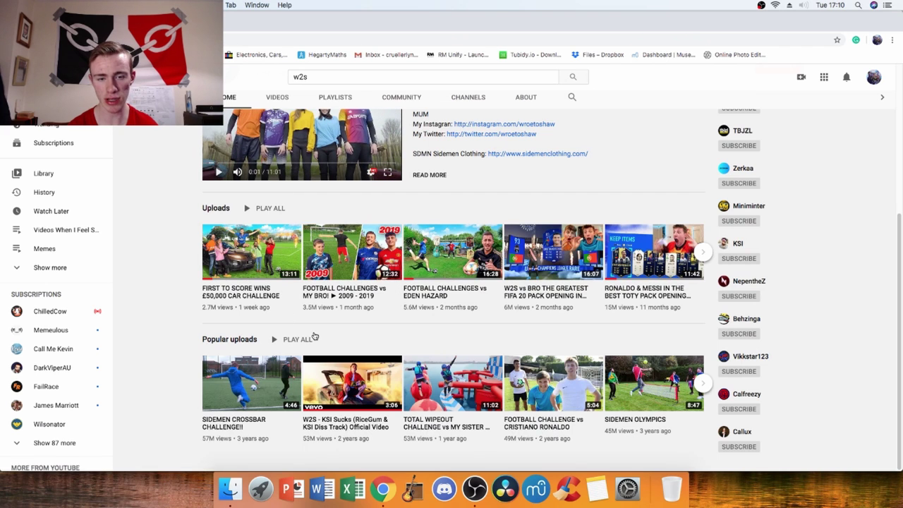
{"action": "scroll", "coordinate": [397, 313], "scroll_direction": "up", "scroll_amount": 4}
{"action": "scroll", "coordinate": [397, 313], "scroll_direction": "down", "scroll_amount": 5}
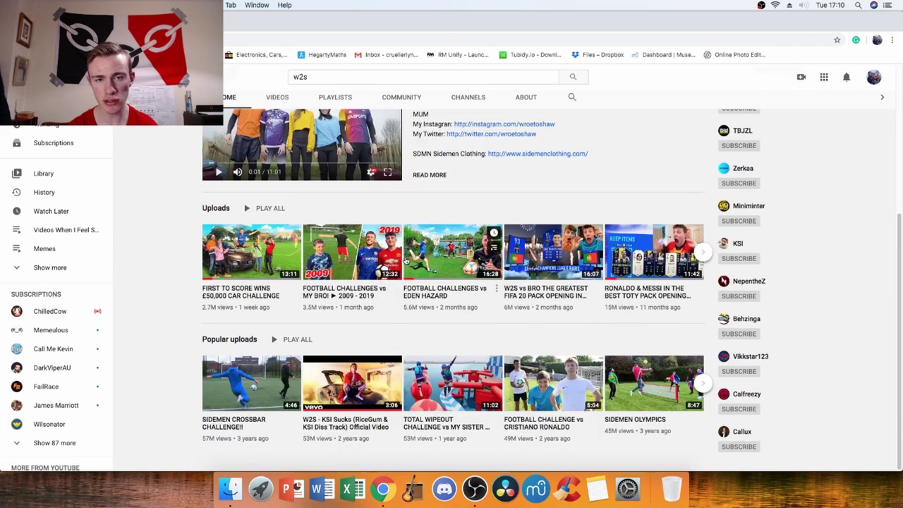
{"action": "scroll", "coordinate": [449, 148], "scroll_direction": "up", "scroll_amount": 2}
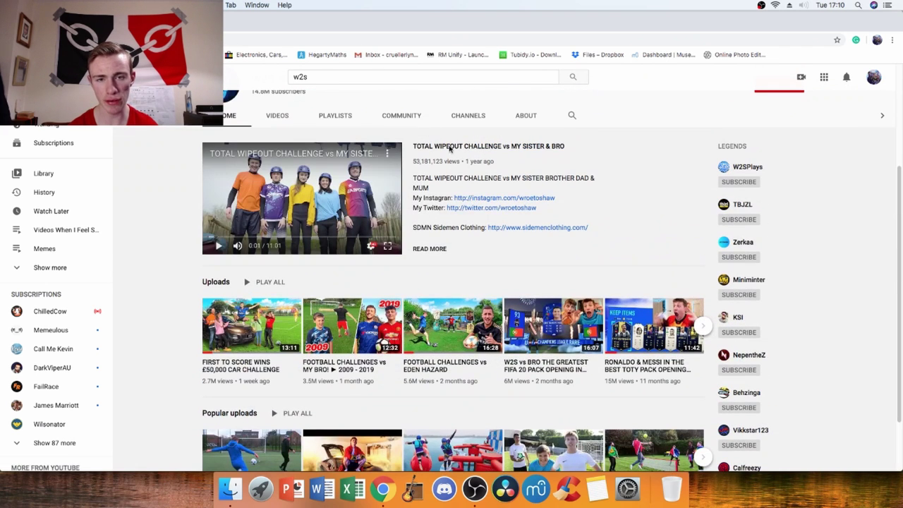
{"action": "left_click", "coordinate": [326, 117]}
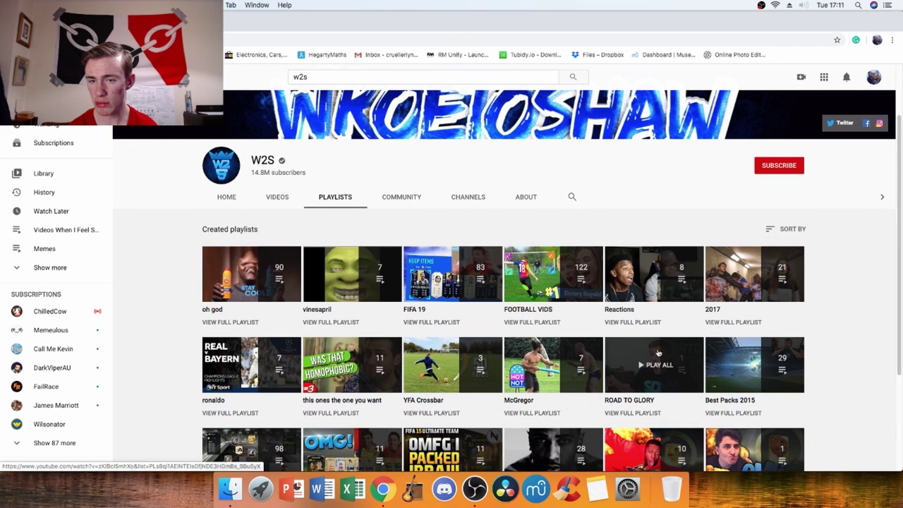
{"action": "scroll", "coordinate": [658, 353], "scroll_direction": "down", "scroll_amount": 1}
{"action": "scroll", "coordinate": [658, 353], "scroll_direction": "down", "scroll_amount": 2}
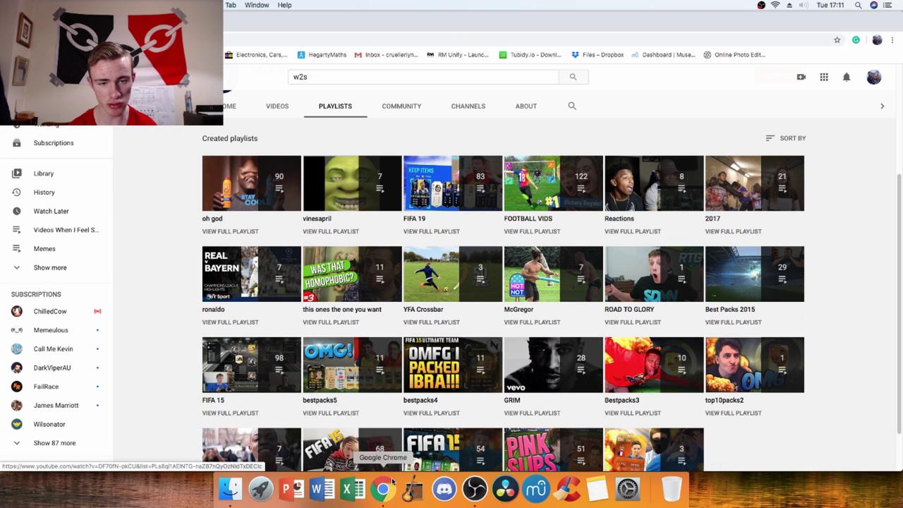
{"action": "scroll", "coordinate": [236, 381], "scroll_direction": "down", "scroll_amount": 2}
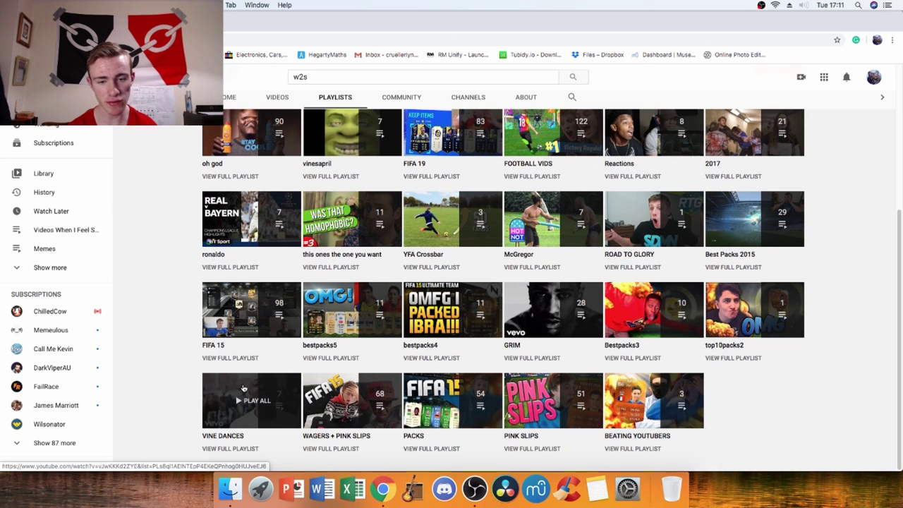
- Play the FIFA 15 playlist, jump to the squad scene at 0:38, and pause Epic FIFA 15 Suicide Squads
{"action": "left_click", "coordinate": [247, 315]}
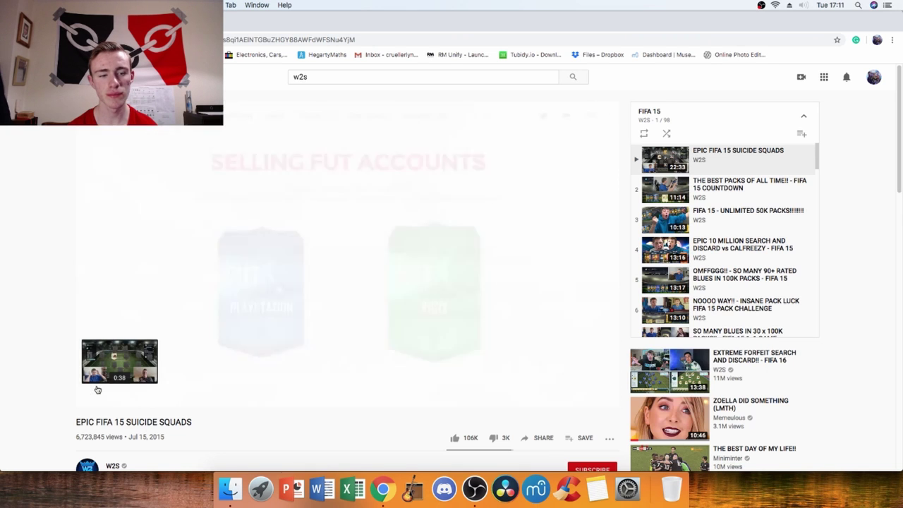
{"action": "left_click", "coordinate": [97, 389]}
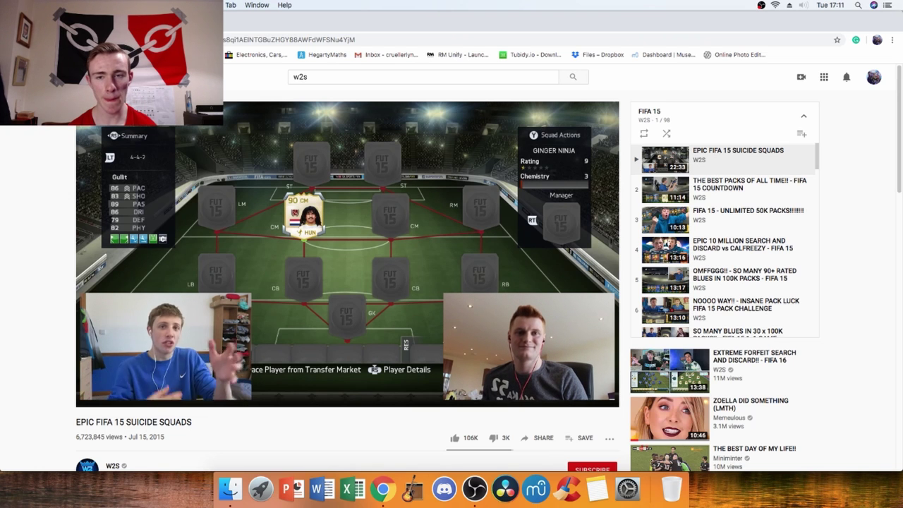
{"action": "left_click", "coordinate": [204, 339]}
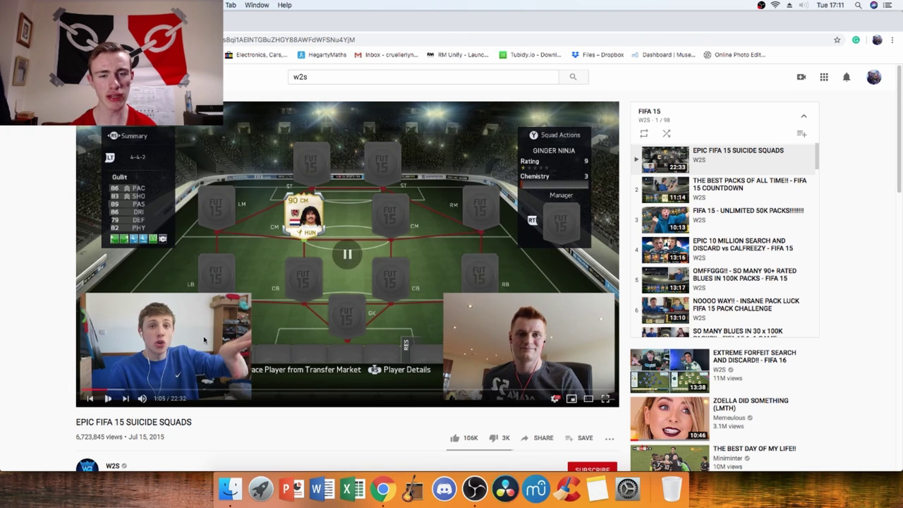